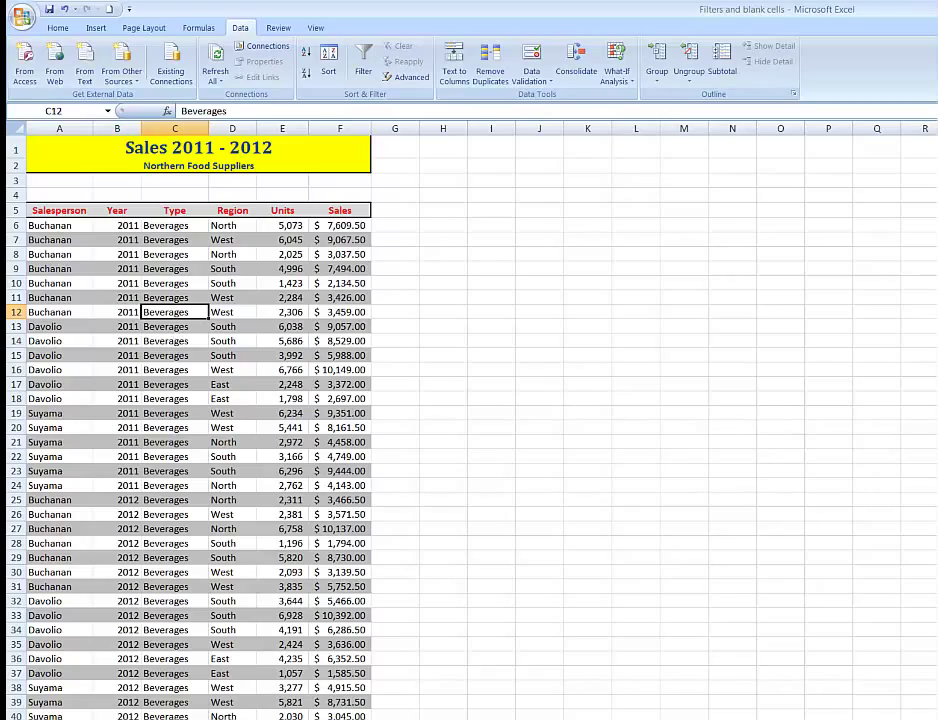
Step: Turn on AutoFilter so every sales table header gets a filter arrow
{"action": "scroll", "coordinate": [470, 420], "scroll_direction": "down", "scroll_amount": 7}
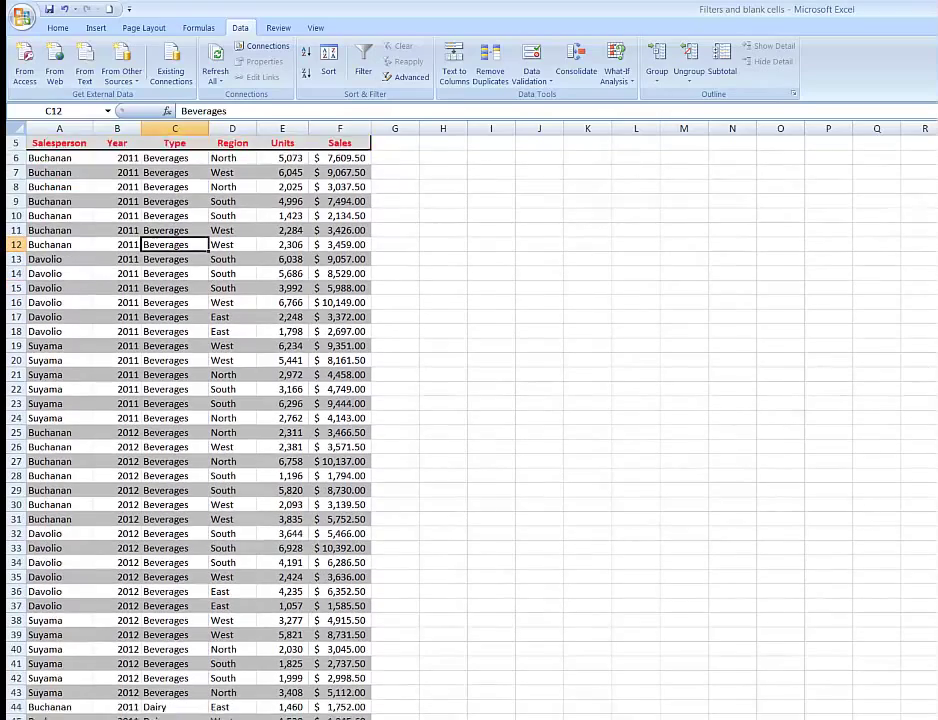
{"action": "scroll", "coordinate": [470, 420], "scroll_direction": "down", "scroll_amount": 11}
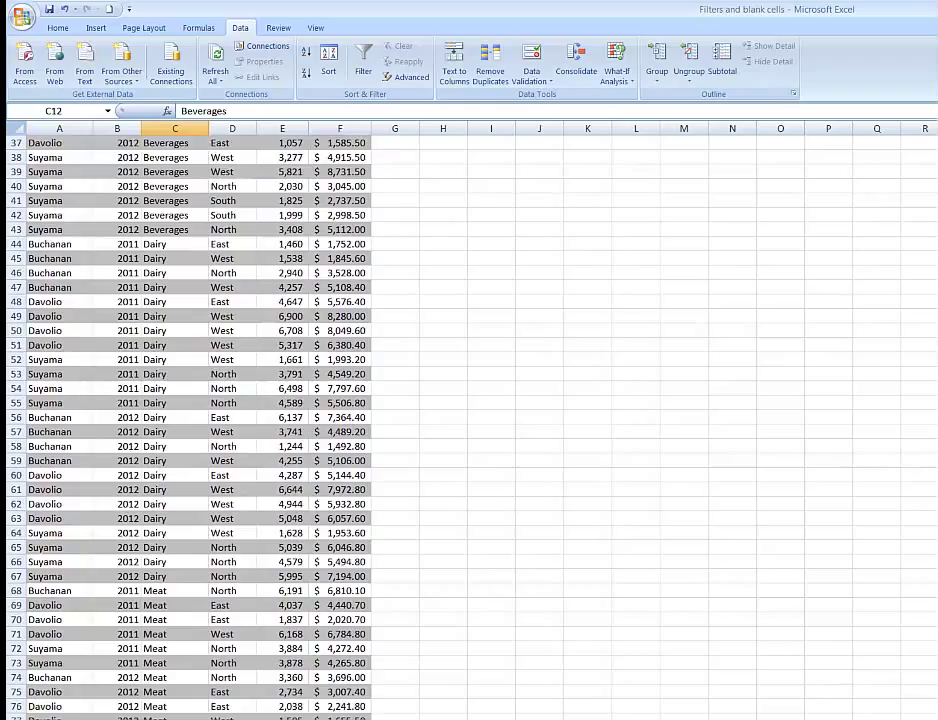
{"action": "scroll", "coordinate": [470, 420], "scroll_direction": "down", "scroll_amount": 10}
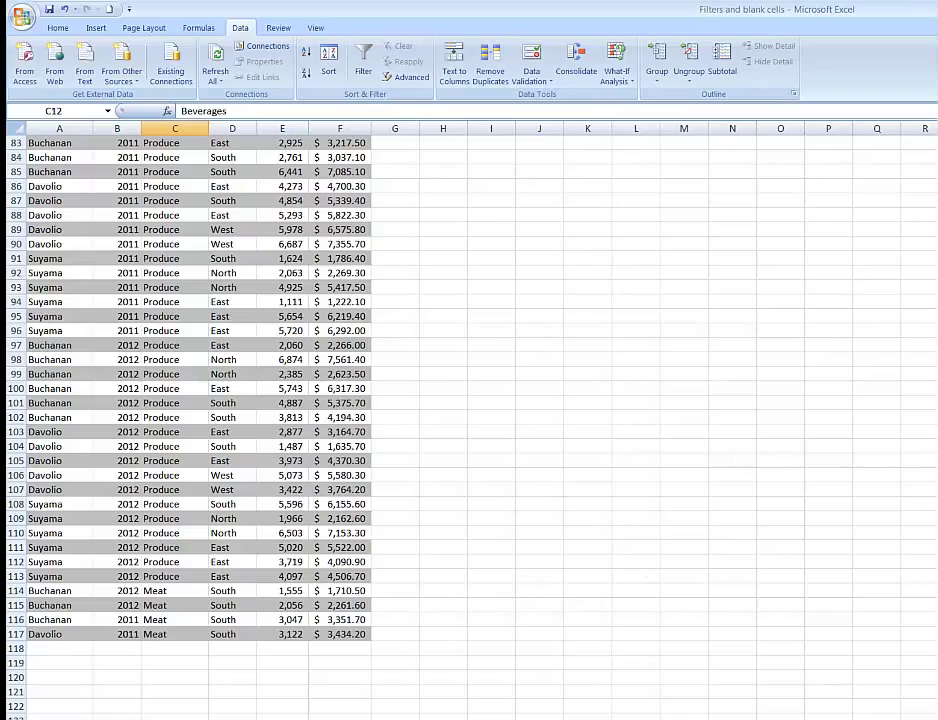
{"action": "scroll", "coordinate": [470, 420], "scroll_direction": "up", "scroll_amount": 20}
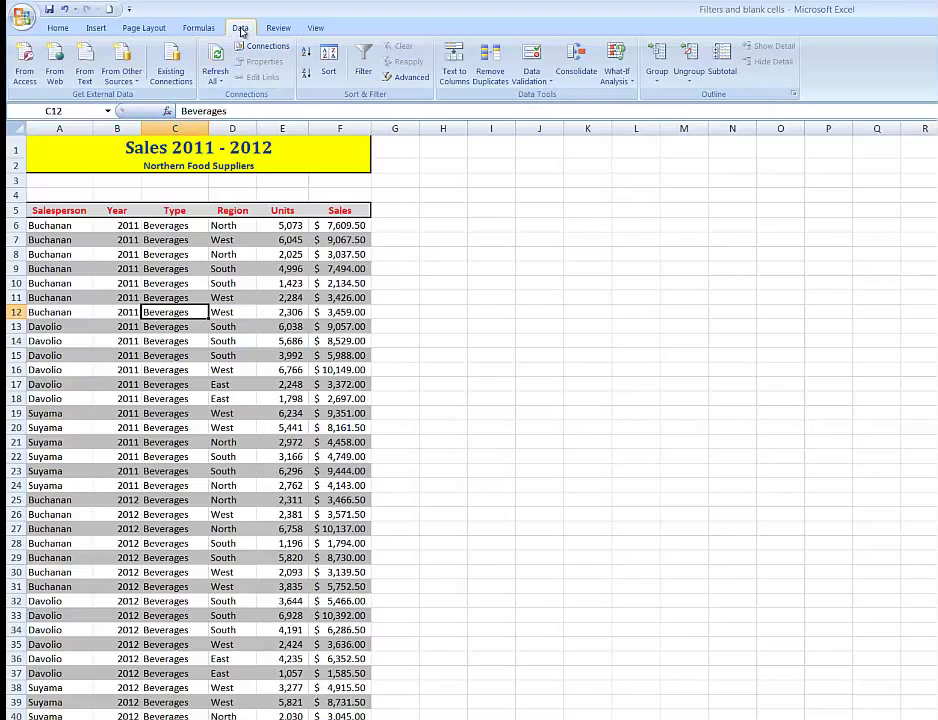
{"action": "left_click", "coordinate": [363, 60]}
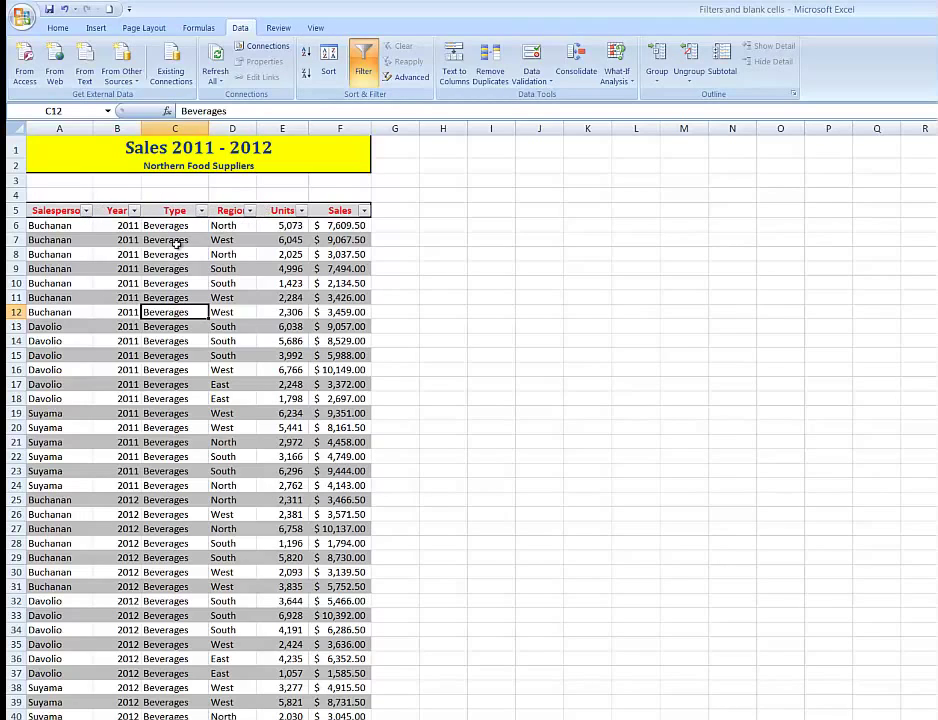
Step: Filter the Salesperson column to show only Suyama's rows
{"action": "left_click", "coordinate": [87, 211]}
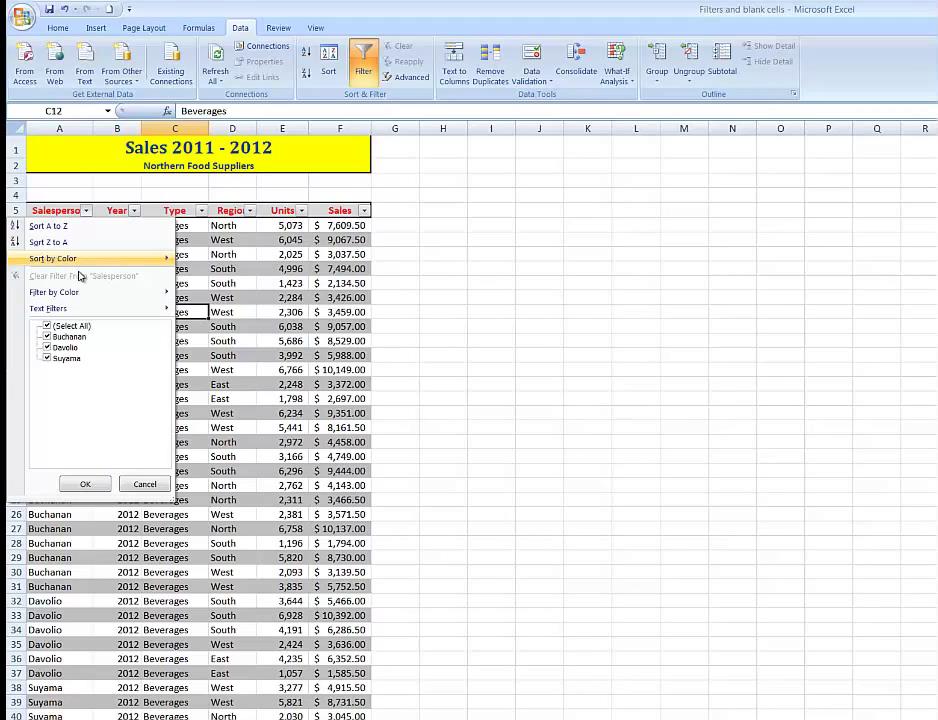
{"action": "left_click", "coordinate": [47, 328]}
{"action": "left_click", "coordinate": [47, 327]}
{"action": "left_click", "coordinate": [47, 358]}
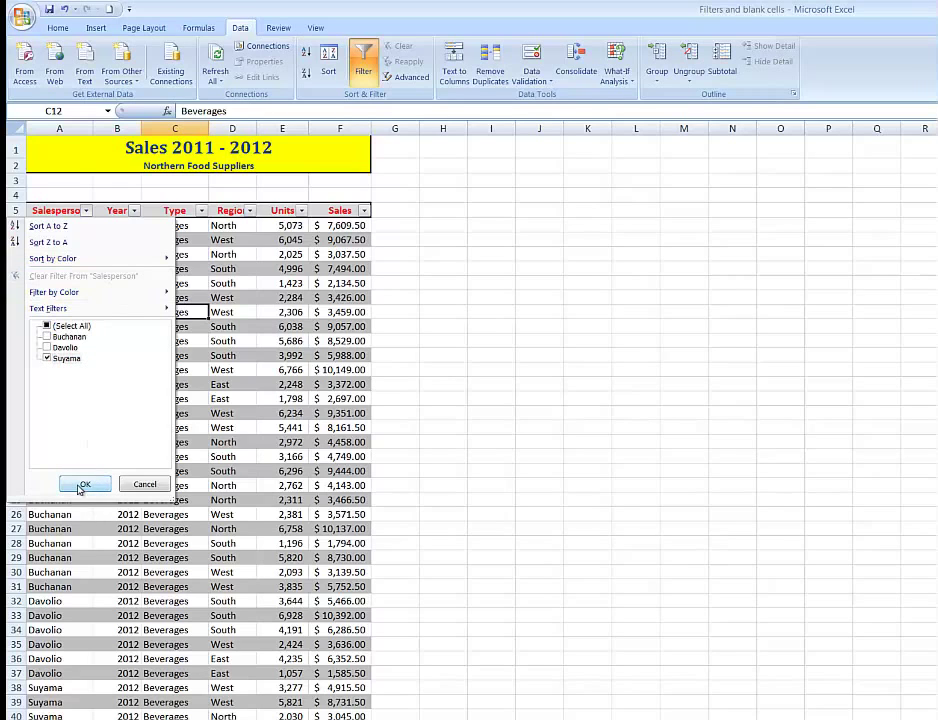
{"action": "left_click", "coordinate": [82, 483]}
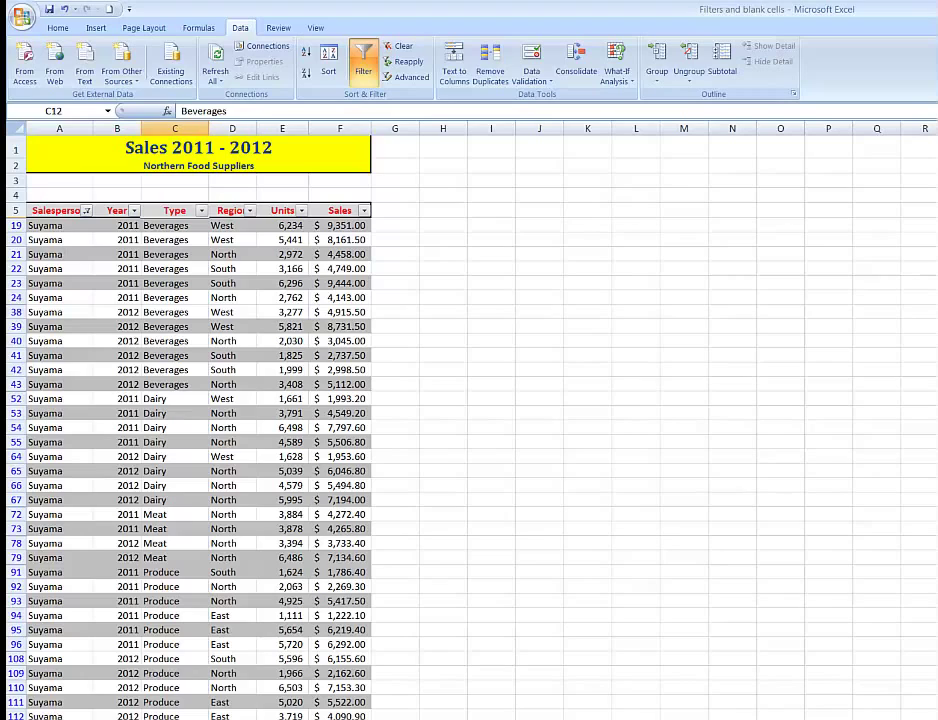
Step: Filter the Year column to keep only 2012
{"action": "left_click", "coordinate": [134, 211]}
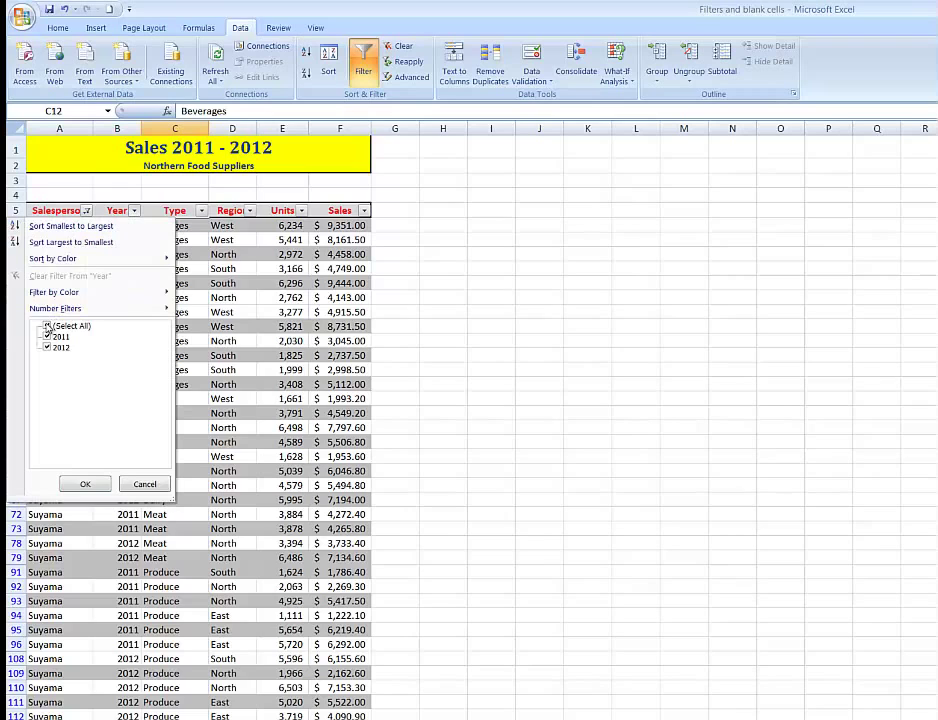
{"action": "left_click", "coordinate": [47, 326]}
{"action": "left_click", "coordinate": [47, 347]}
{"action": "left_click", "coordinate": [84, 484]}
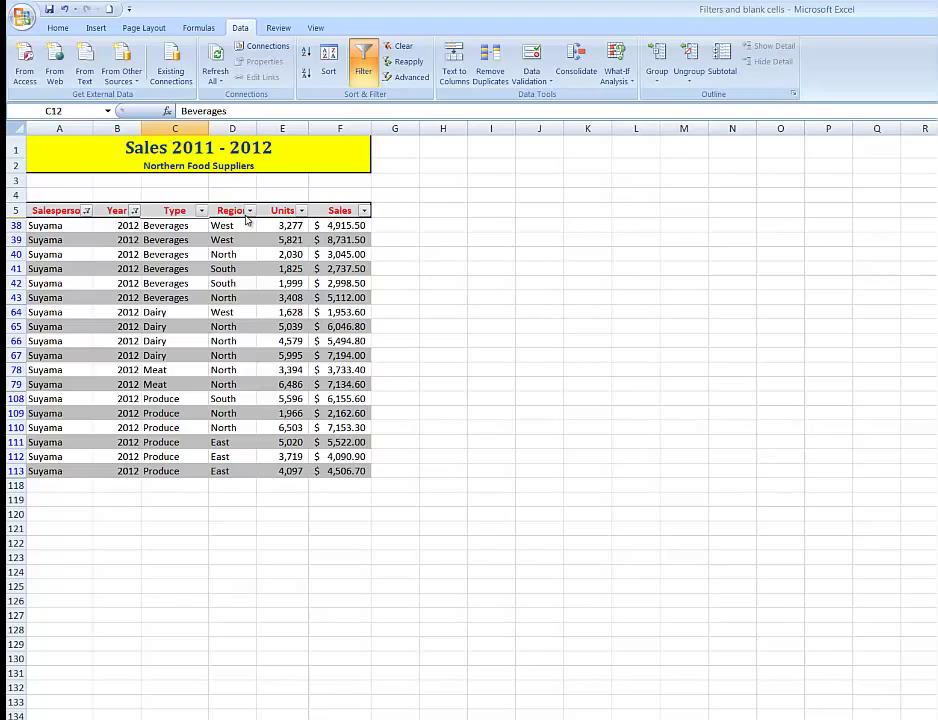
Step: Filter the Region column to keep only North
{"action": "left_click", "coordinate": [250, 211]}
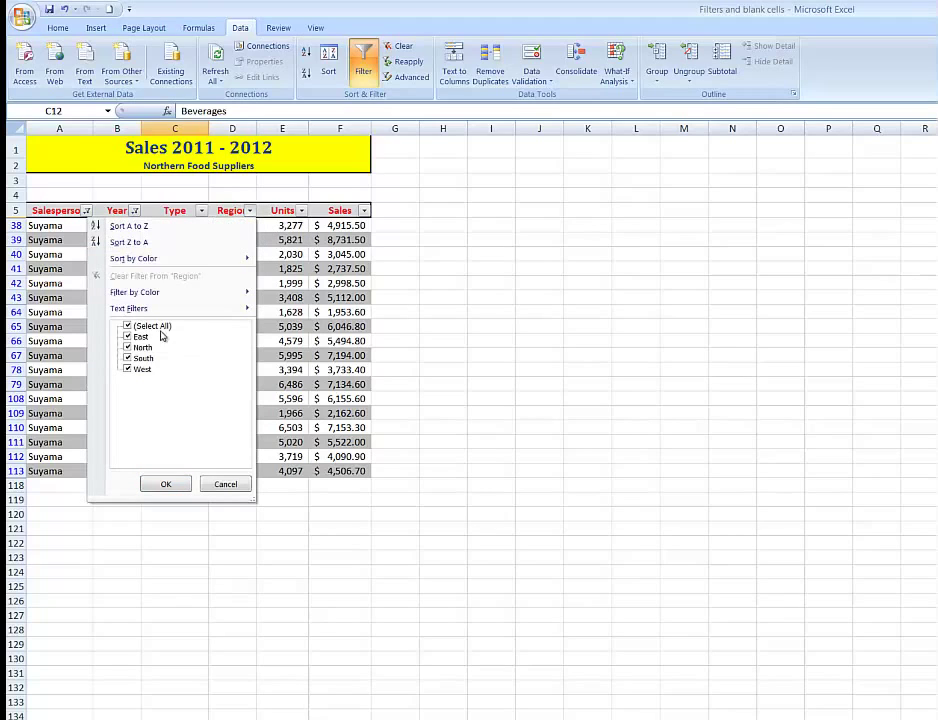
{"action": "left_click", "coordinate": [128, 326]}
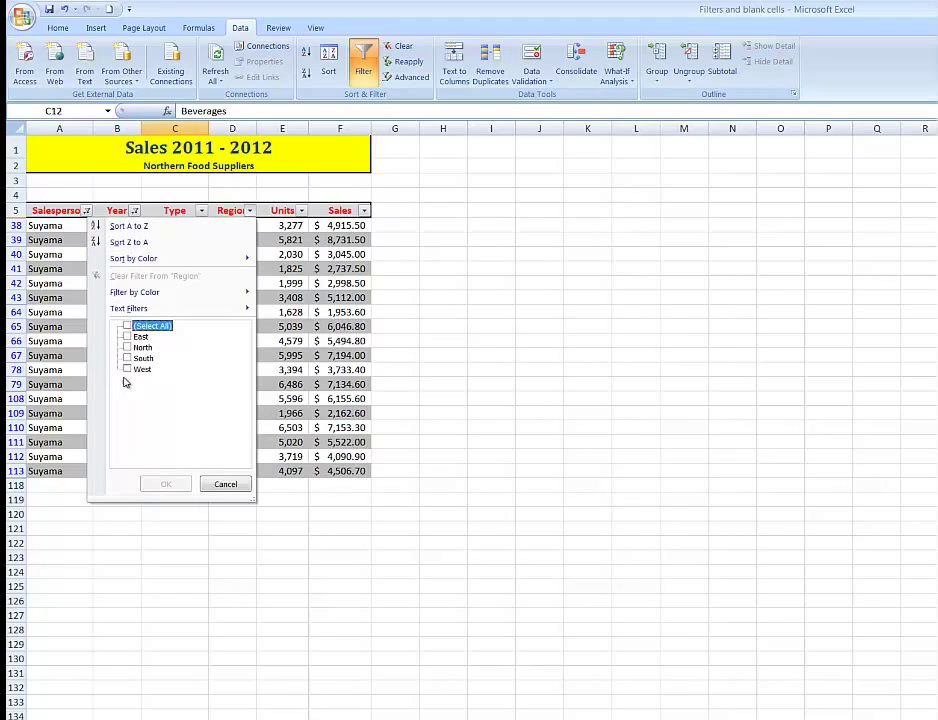
{"action": "left_click", "coordinate": [127, 348]}
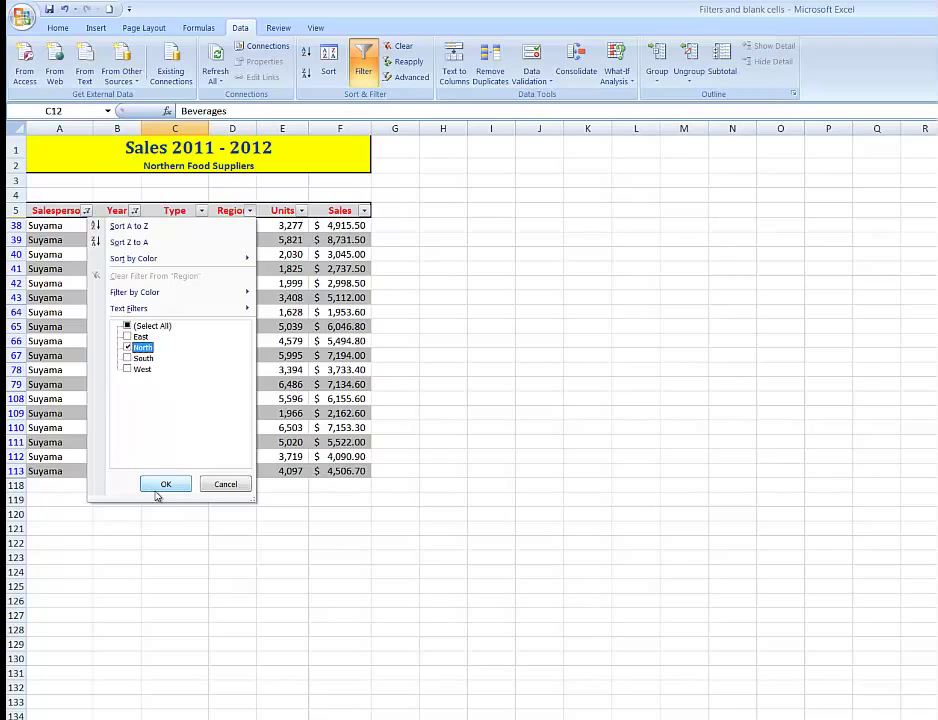
{"action": "left_click", "coordinate": [165, 485]}
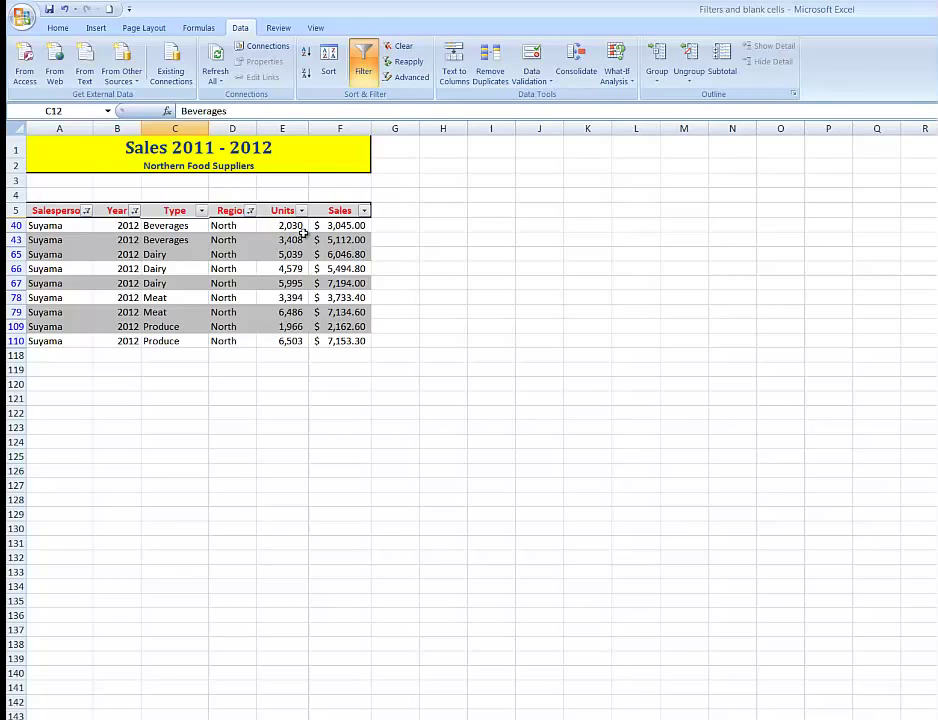
Step: Clear all Salesperson, Year and Region filters so every sales row shows again
{"action": "left_click", "coordinate": [405, 48]}
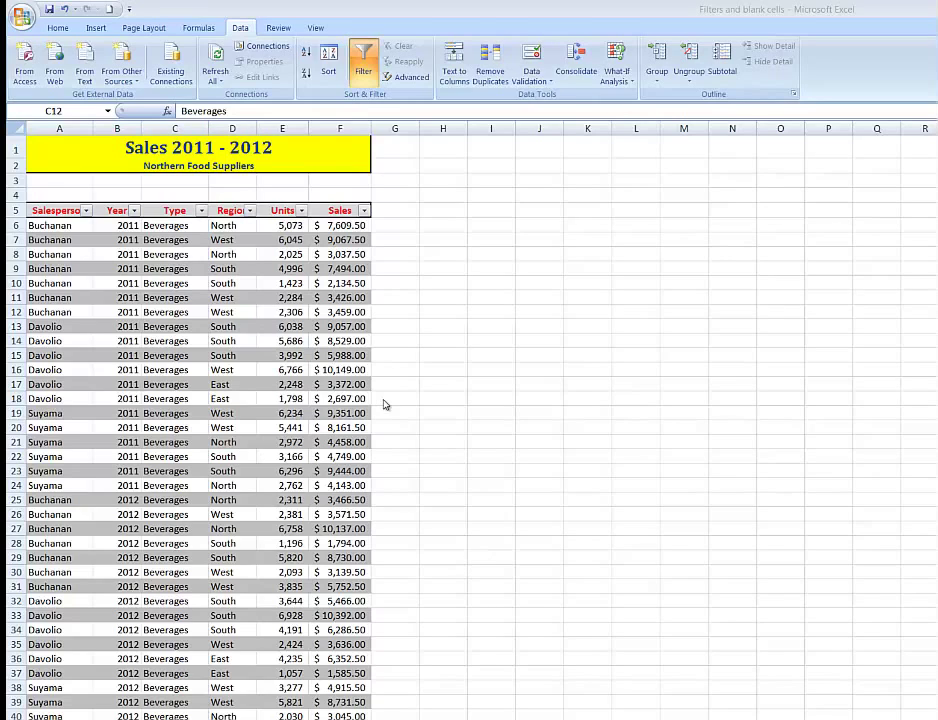
Step: Delete the Sales values in F10, F29, F39 and F63, leaving those cells blank
{"action": "left_click", "coordinate": [345, 285]}
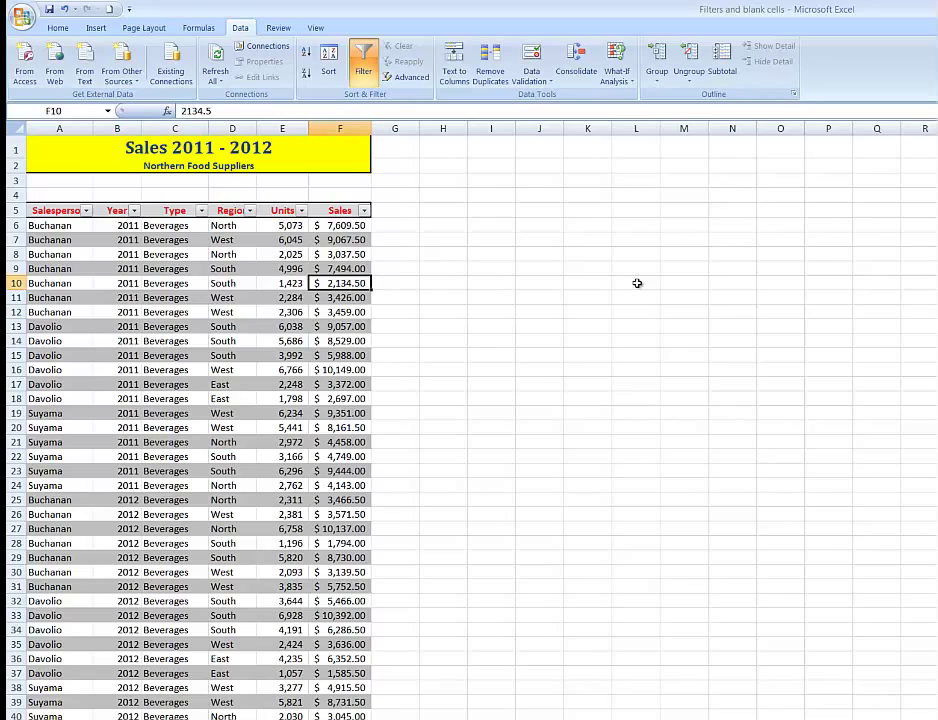
{"action": "key", "text": "Delete"}
{"action": "left_click", "coordinate": [330, 558]}
{"action": "key", "text": "Delete"}
{"action": "left_click", "coordinate": [345, 702]}
{"action": "key", "text": "Delete"}
{"action": "key", "text": "Down"}
{"action": "key", "text": "Down"}
{"action": "key", "text": "Down"}
{"action": "key", "text": "Down"}
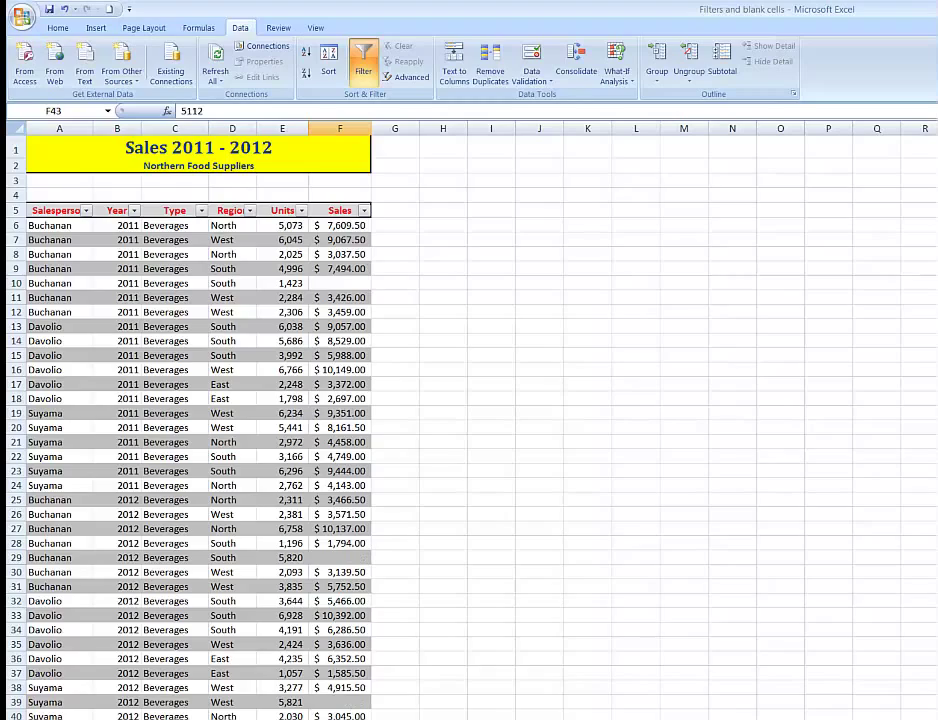
{"action": "scroll", "coordinate": [470, 420], "scroll_direction": "down", "scroll_amount": 10}
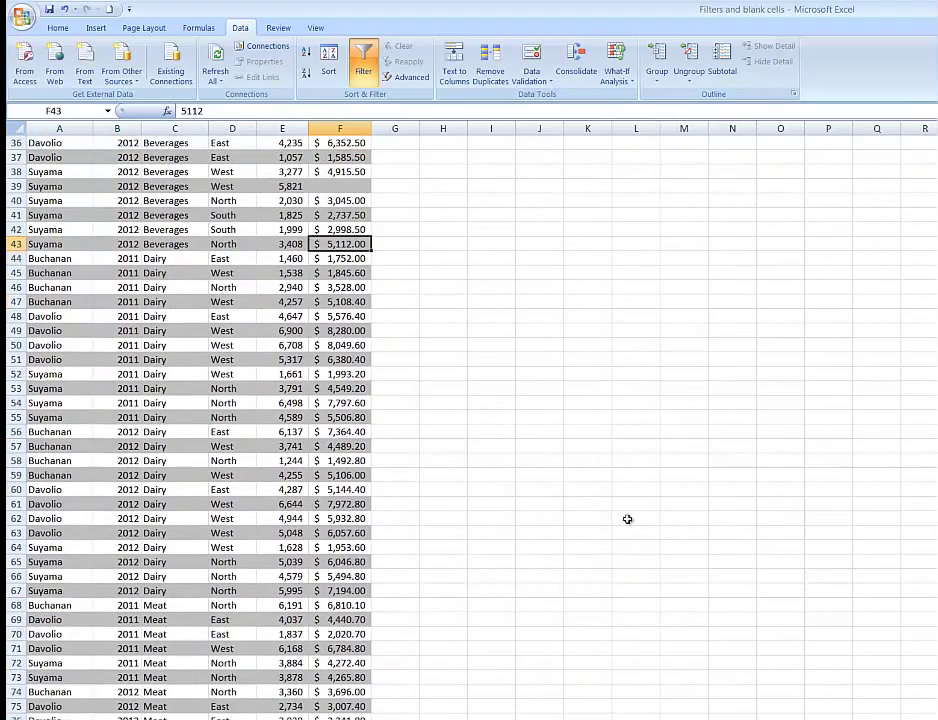
{"action": "left_click", "coordinate": [340, 533]}
{"action": "key", "text": "Delete"}
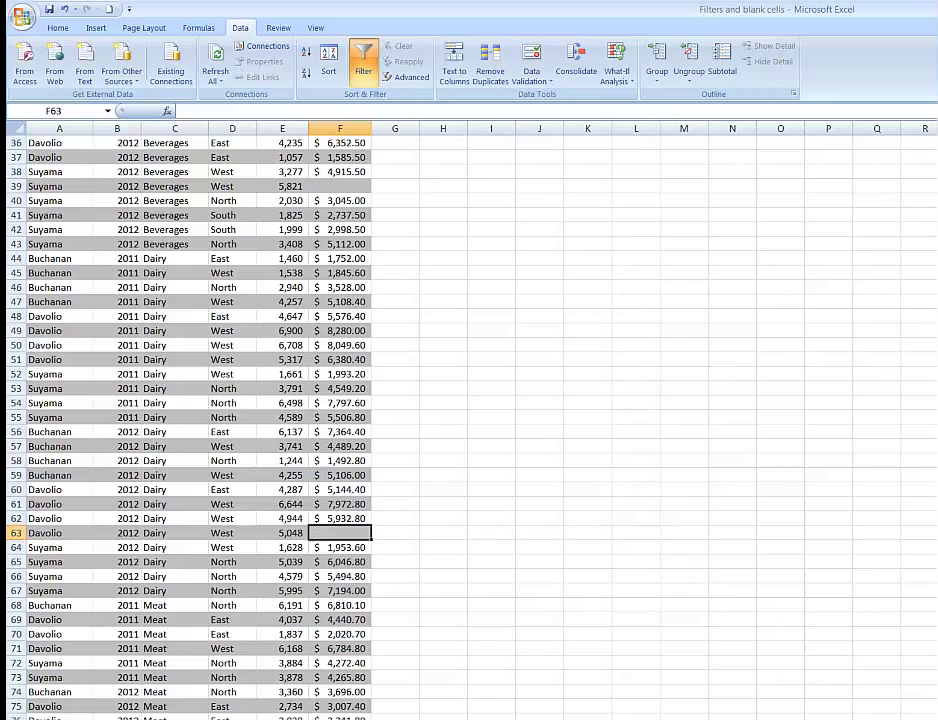
{"action": "scroll", "coordinate": [470, 420], "scroll_direction": "up", "scroll_amount": 12}
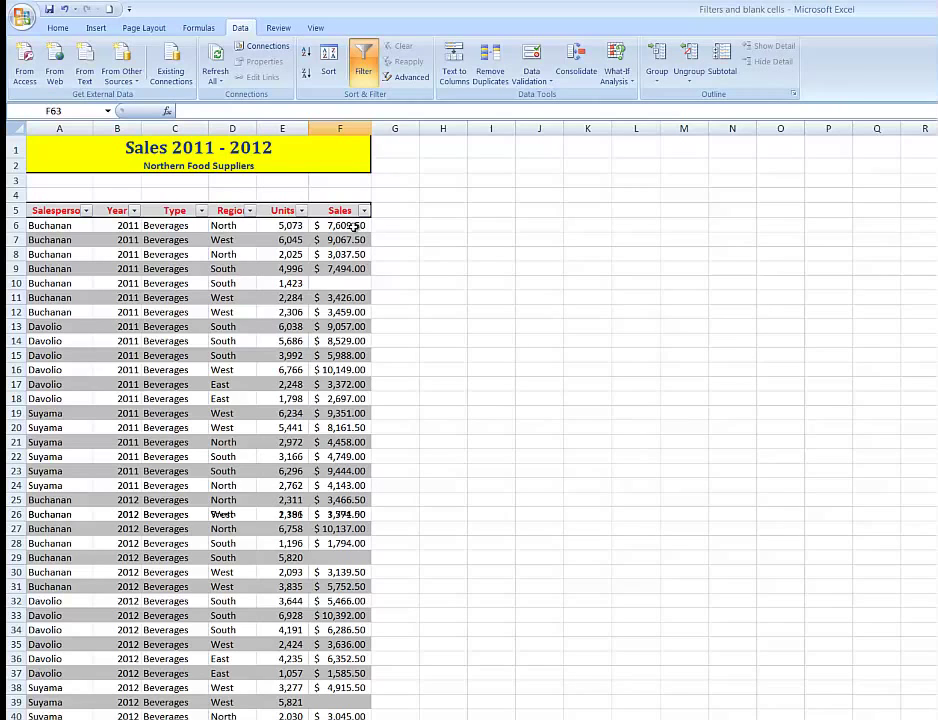
Step: Select the Sales values in column F and start a new conditional formatting rule
{"action": "left_click_drag", "start_coordinate": [343, 225], "coordinate": [360, 718]}
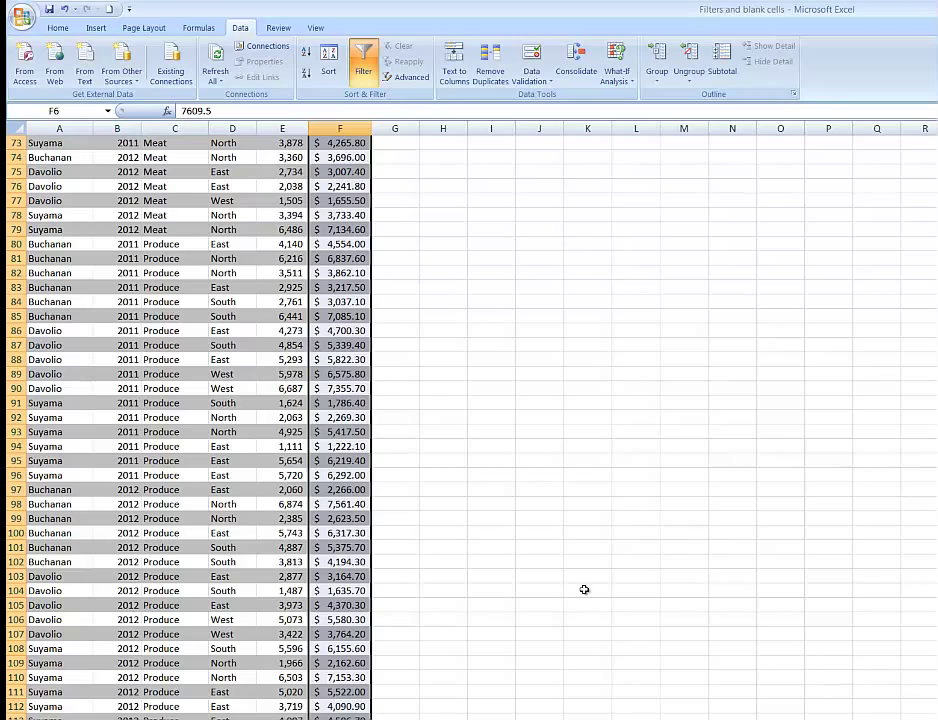
{"action": "scroll", "coordinate": [500, 400], "scroll_direction": "up", "scroll_amount": 20}
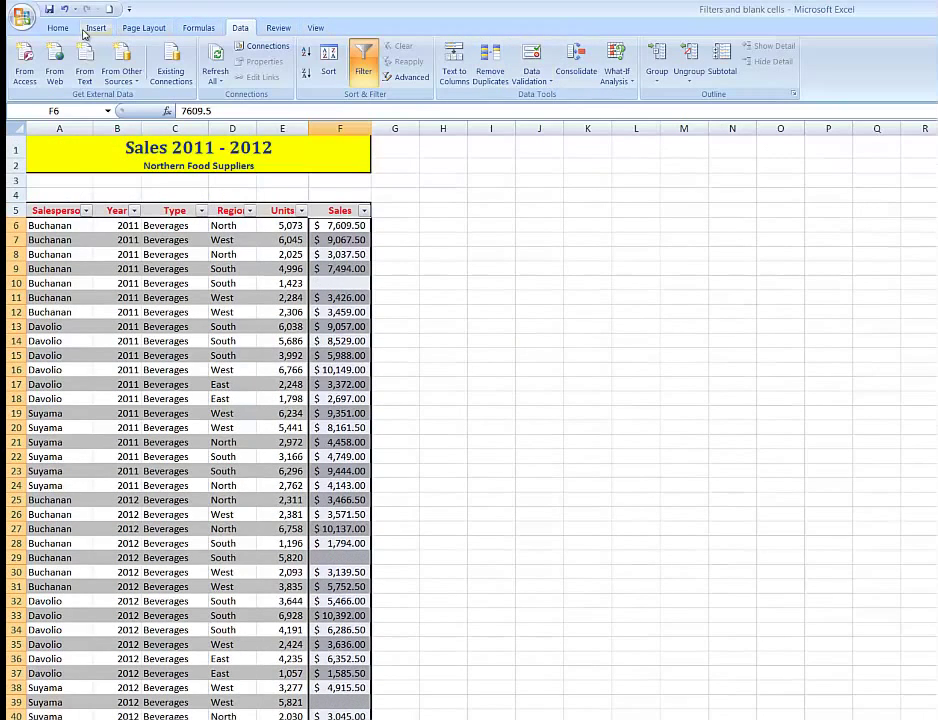
{"action": "left_click", "coordinate": [58, 28]}
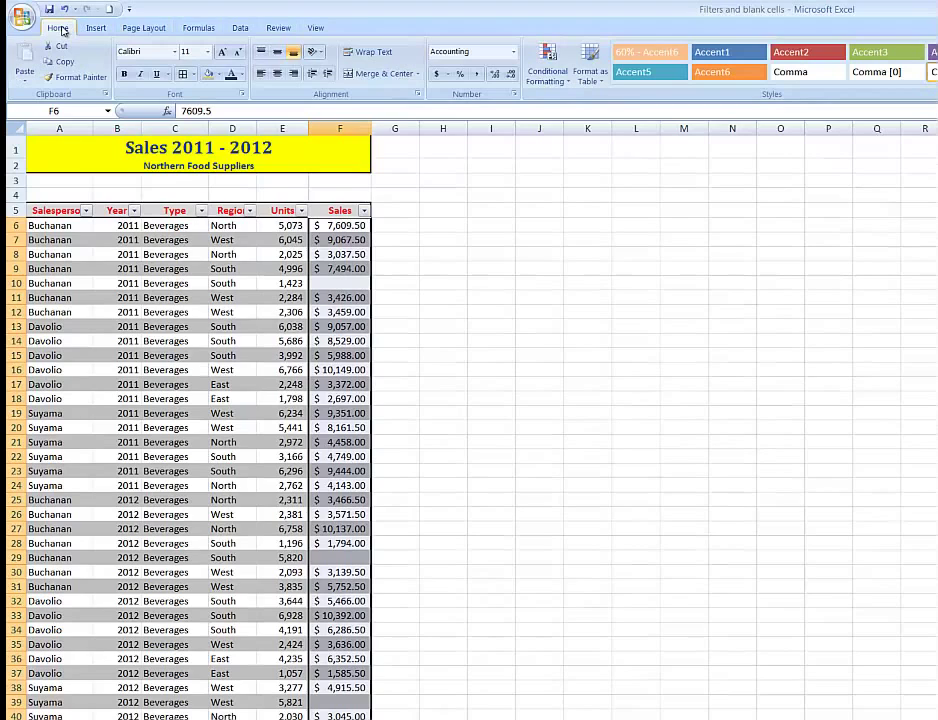
{"action": "left_click", "coordinate": [567, 83]}
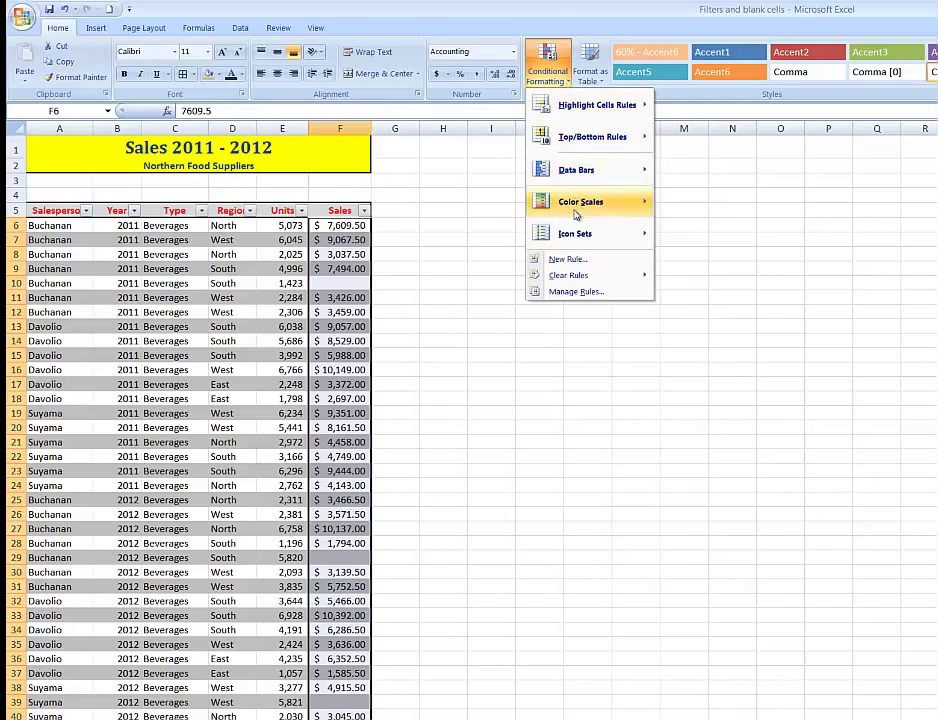
{"action": "left_click", "coordinate": [572, 261]}
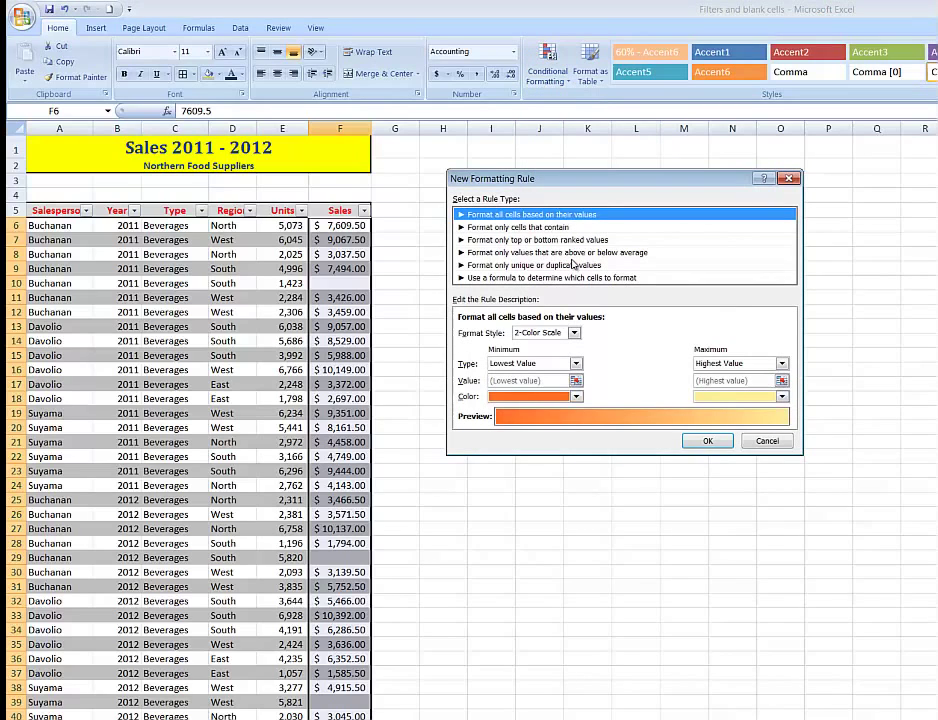
Step: Add a 'Format only cells that contain' rule giving Blanks a red fill
{"action": "left_click", "coordinate": [529, 229]}
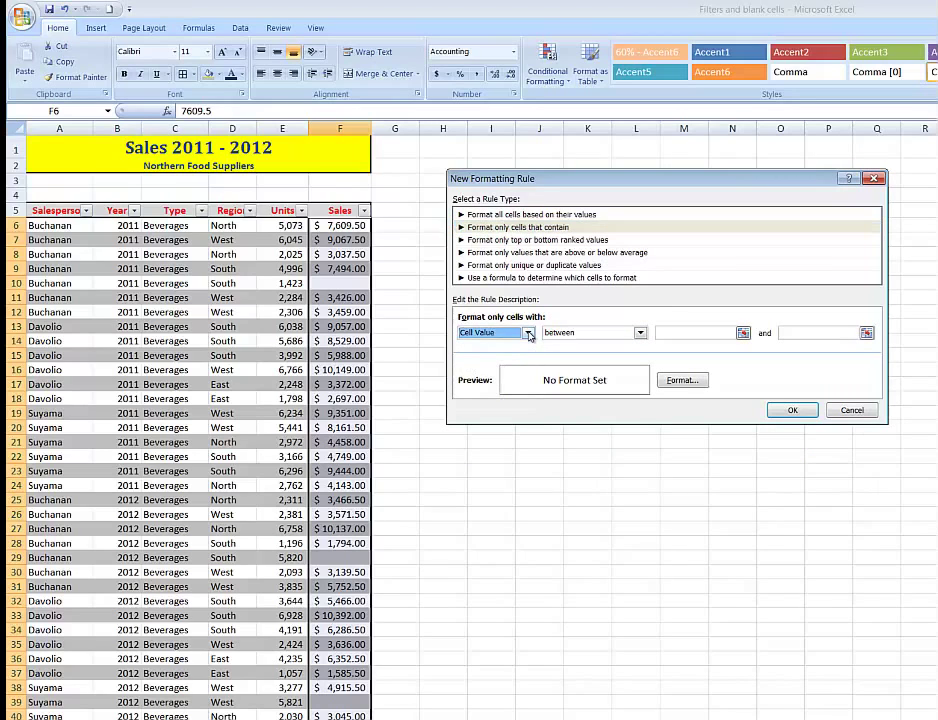
{"action": "left_click", "coordinate": [528, 333]}
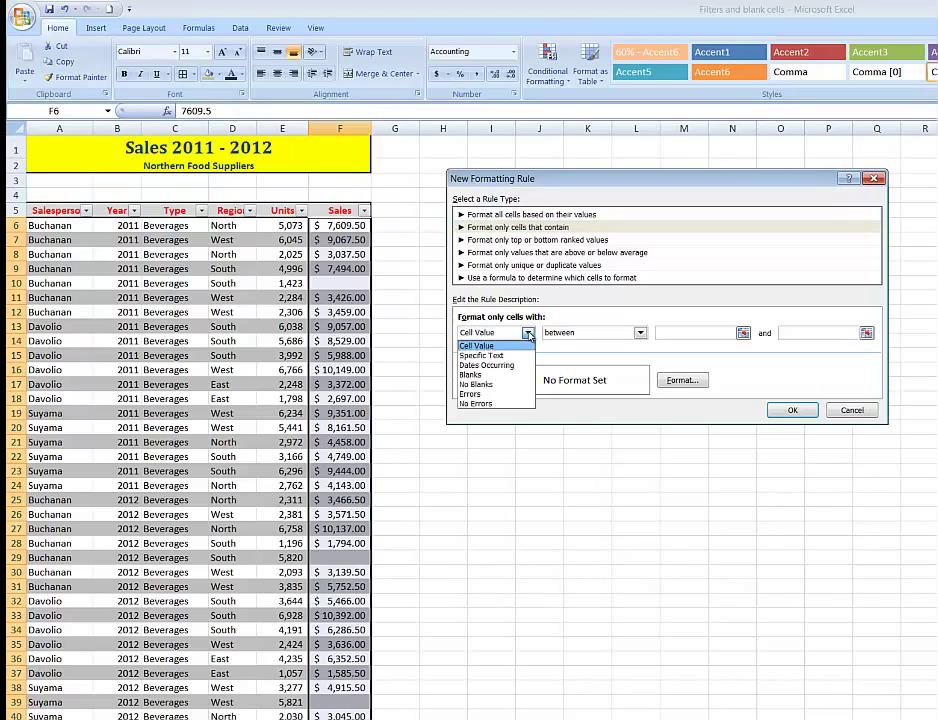
{"action": "left_click", "coordinate": [484, 376]}
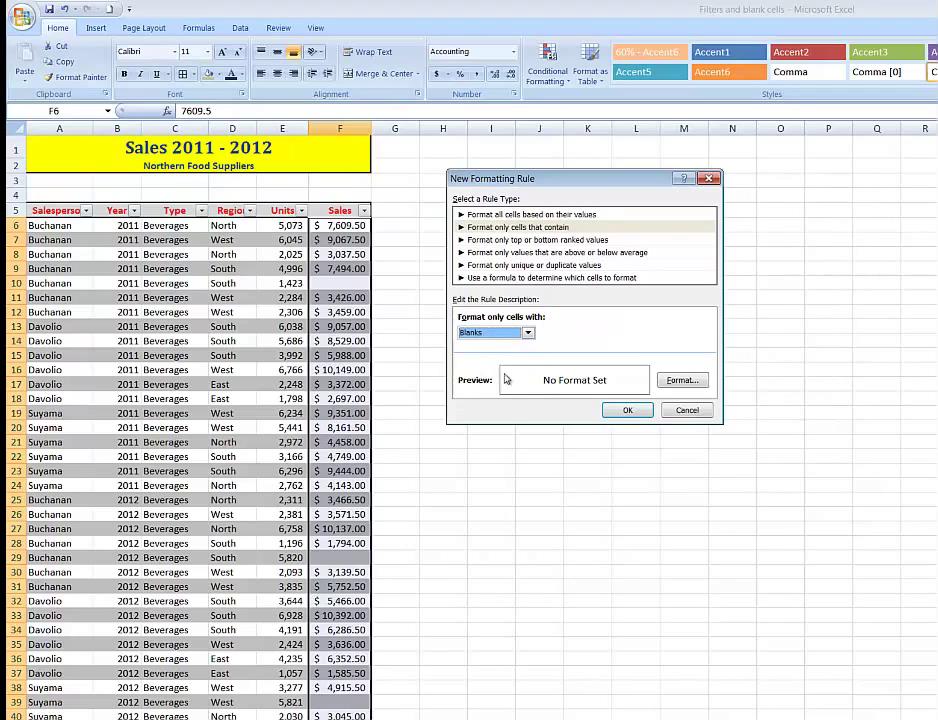
{"action": "left_click", "coordinate": [678, 381]}
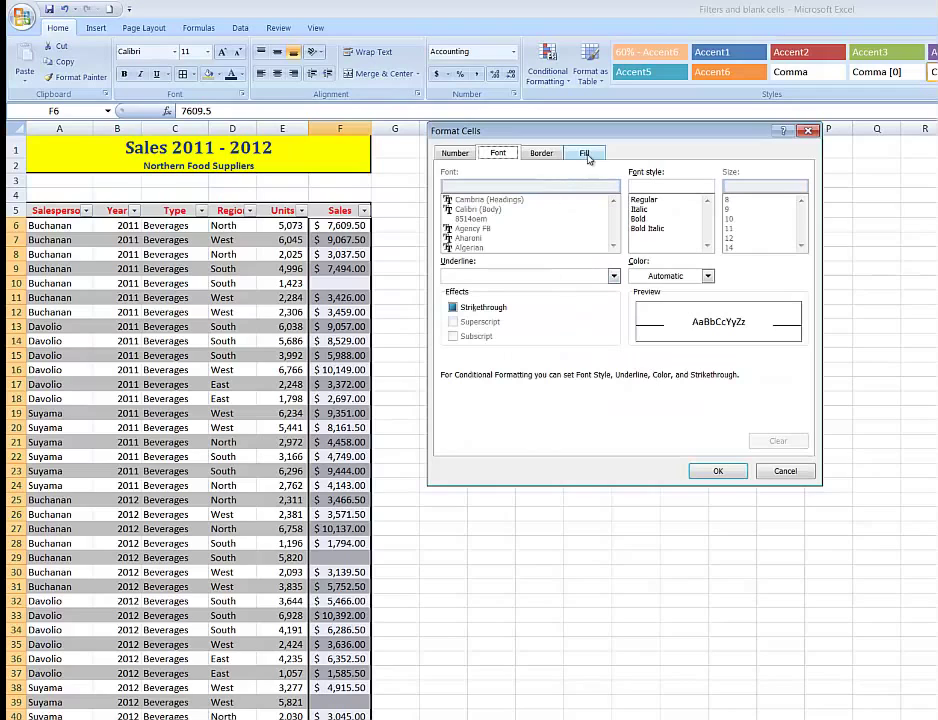
{"action": "left_click", "coordinate": [587, 155]}
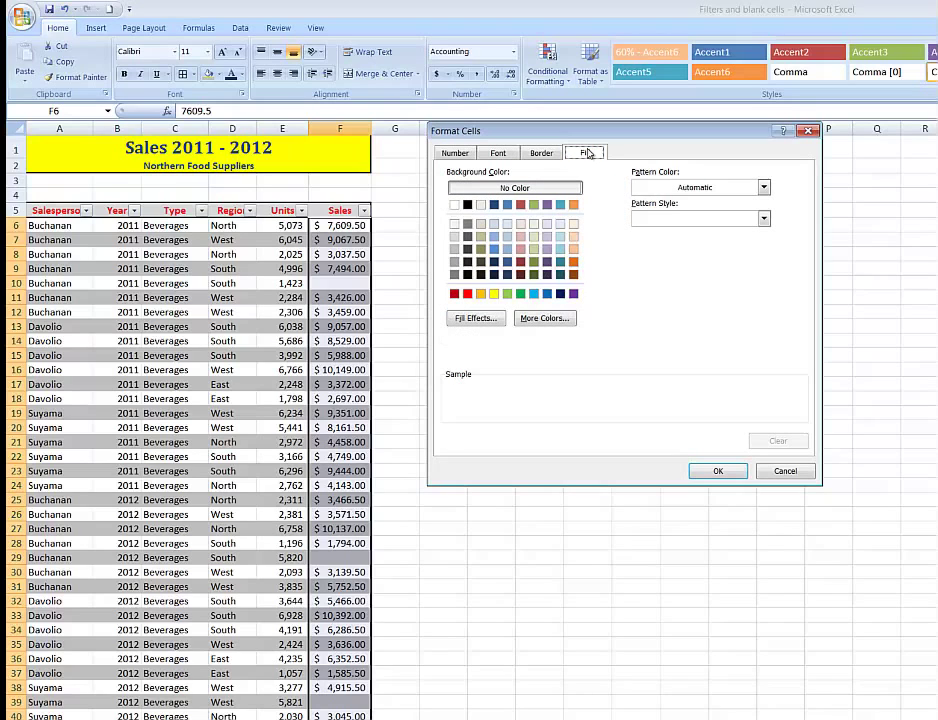
{"action": "left_click", "coordinate": [467, 294]}
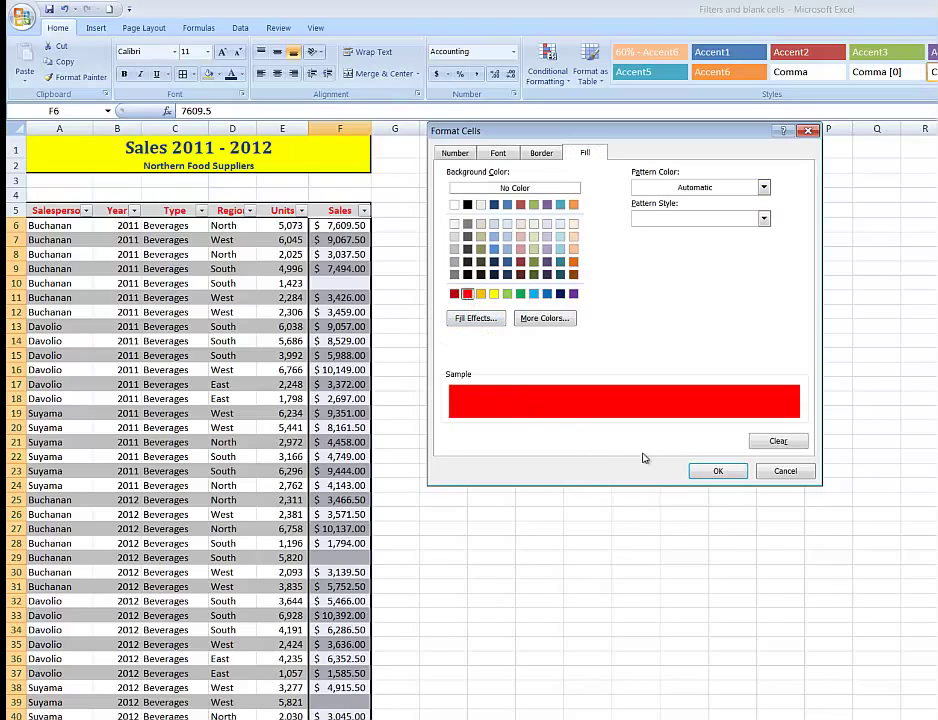
{"action": "left_click", "coordinate": [718, 471]}
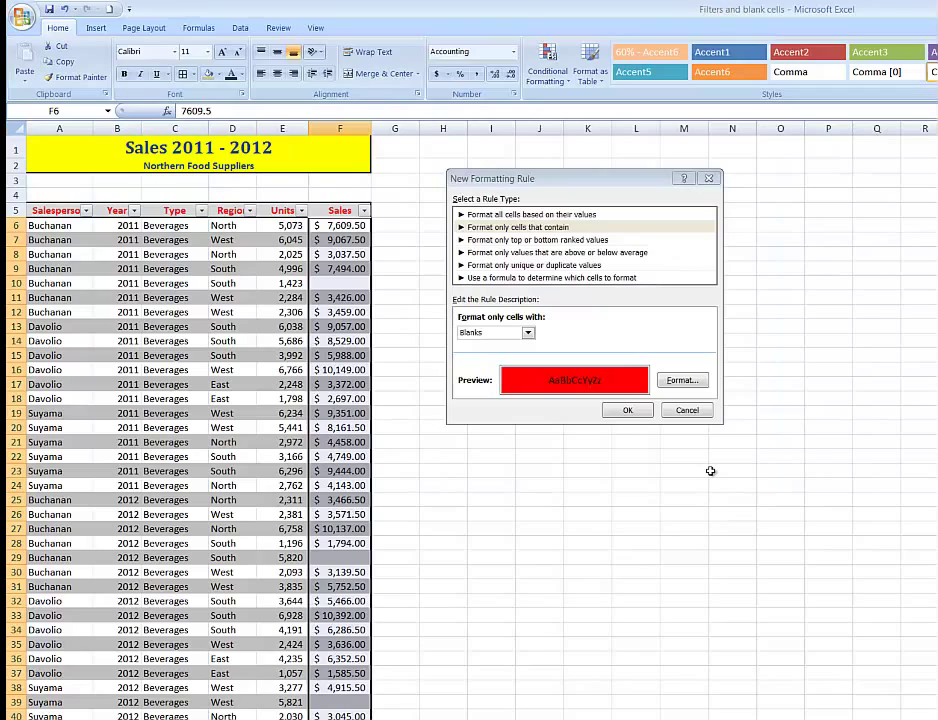
{"action": "left_click", "coordinate": [628, 412]}
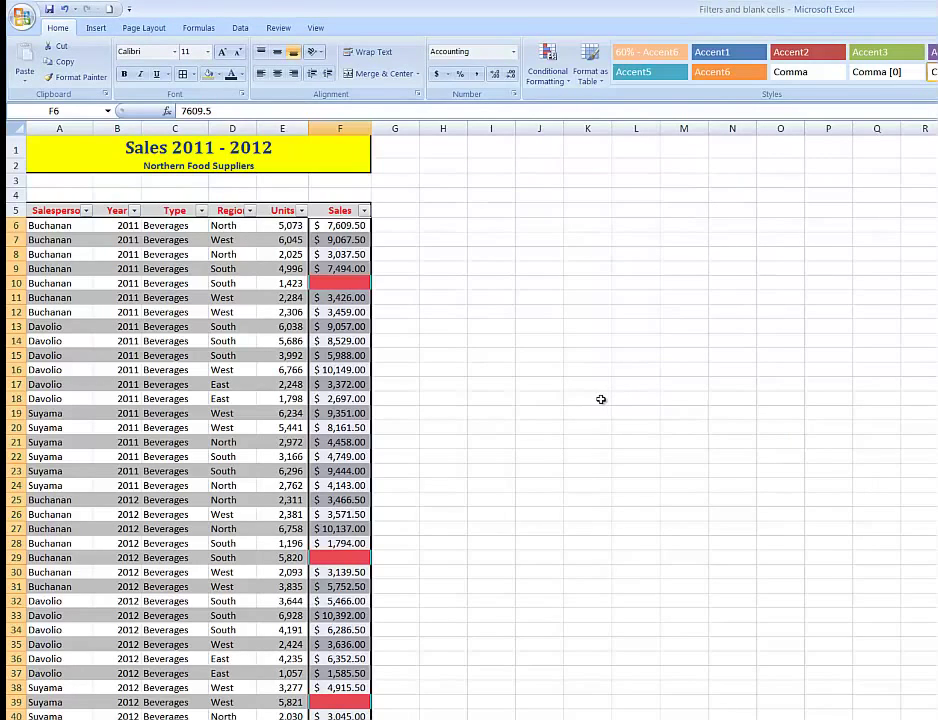
Step: Sort the Sales column by red cell colour so the blank-Sales rows move to the top
{"action": "left_click", "coordinate": [447, 388]}
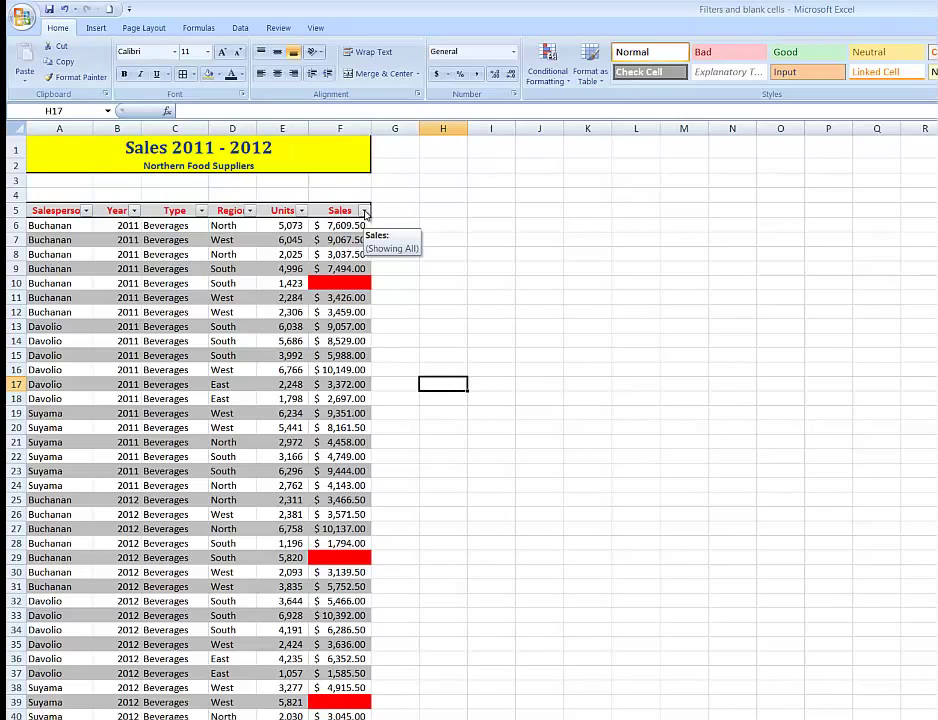
{"action": "left_click", "coordinate": [365, 212]}
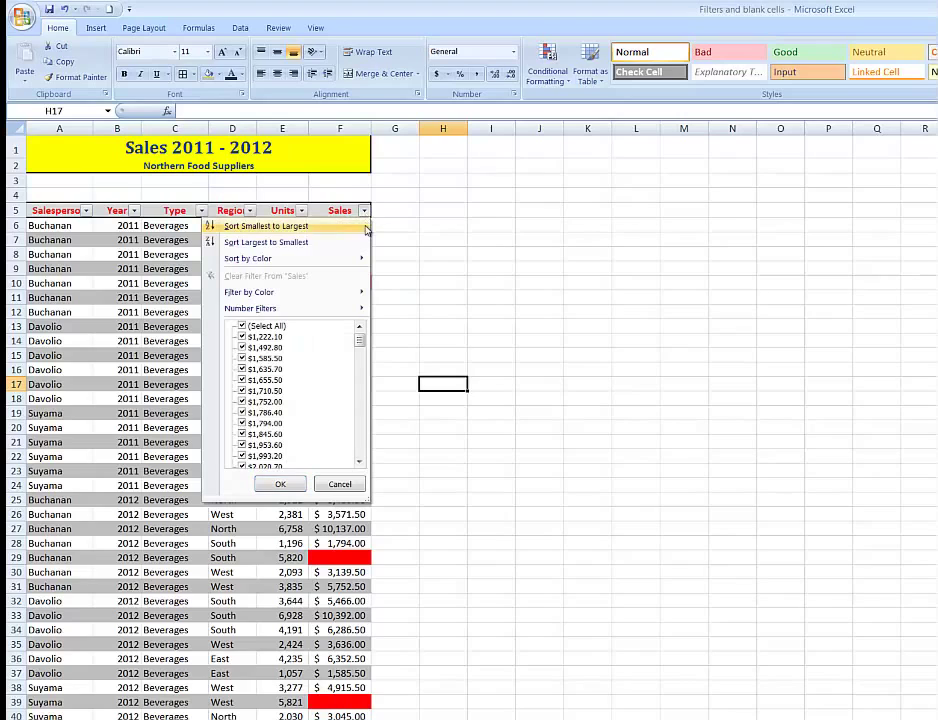
{"action": "mouse_move", "coordinate": [312, 262]}
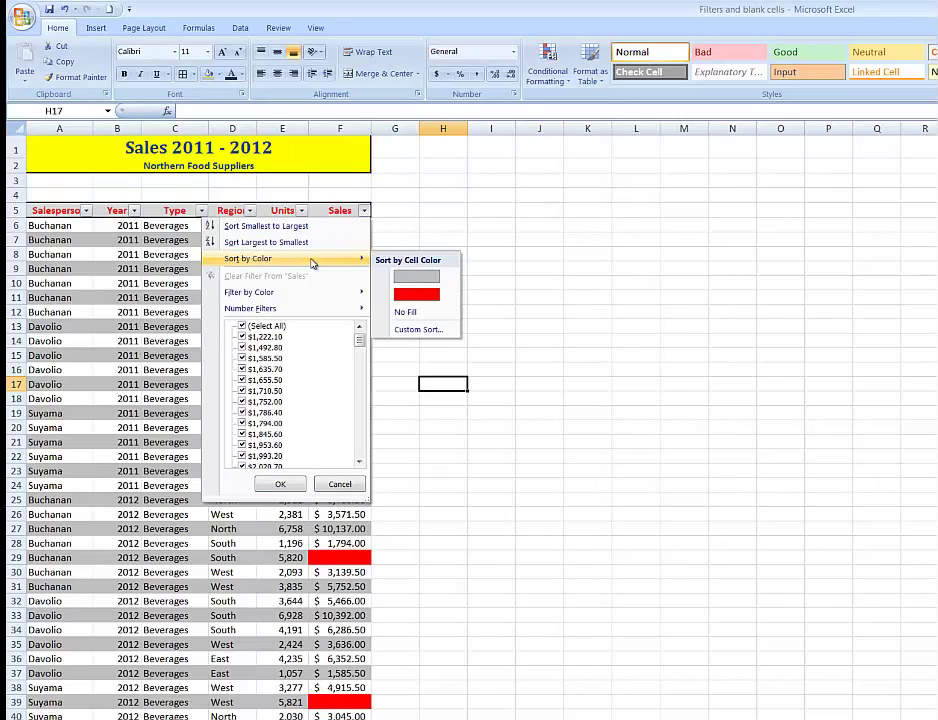
{"action": "left_click", "coordinate": [423, 296]}
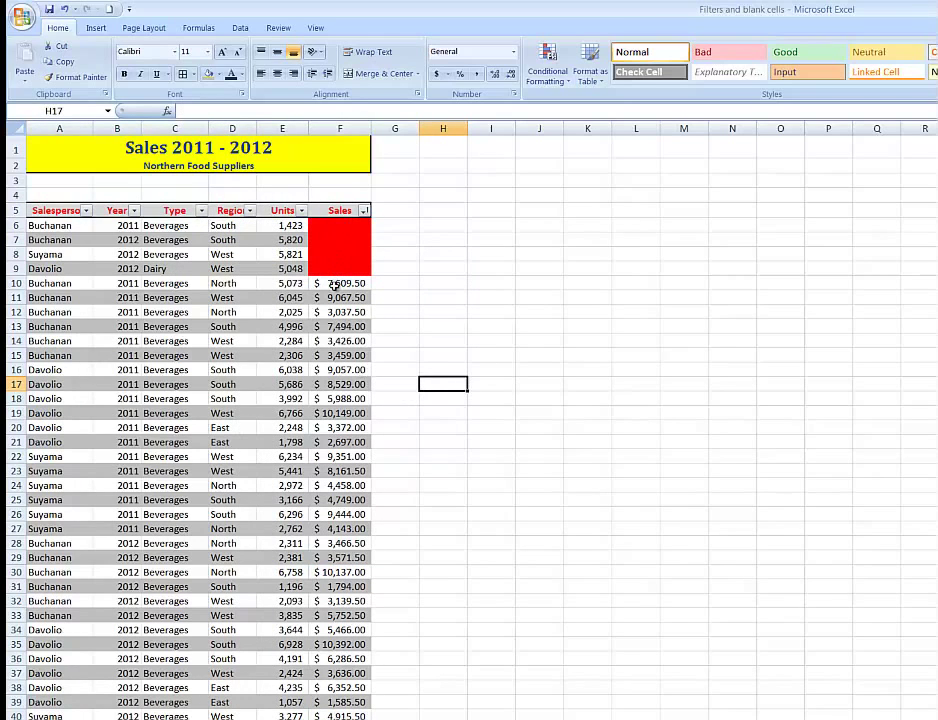
{"action": "left_click", "coordinate": [64, 8]}
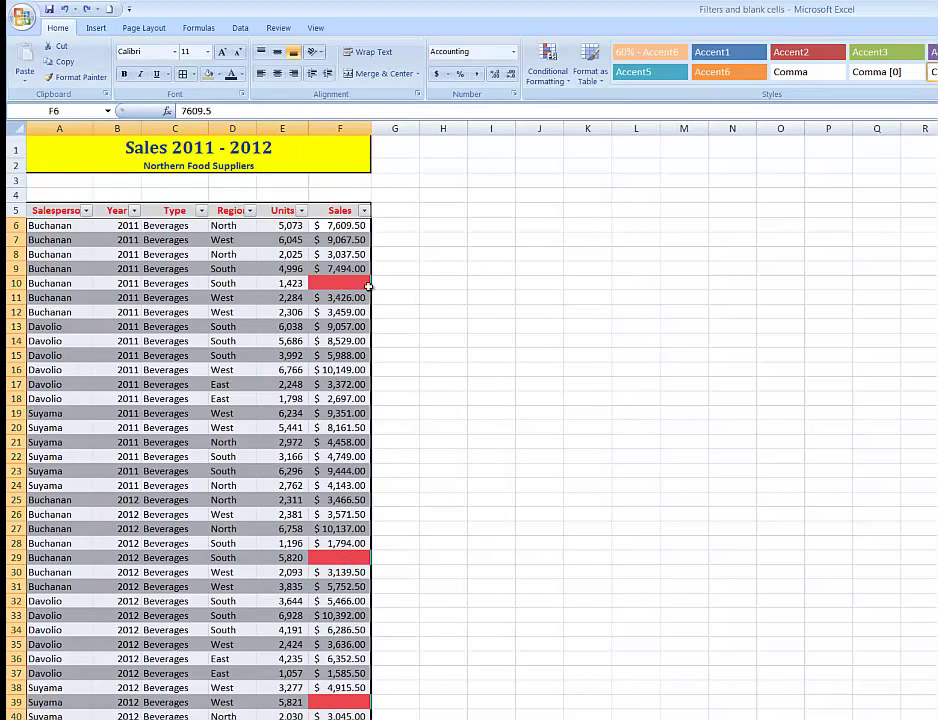
{"action": "left_click", "coordinate": [364, 210]}
{"action": "mouse_move", "coordinate": [340, 261]}
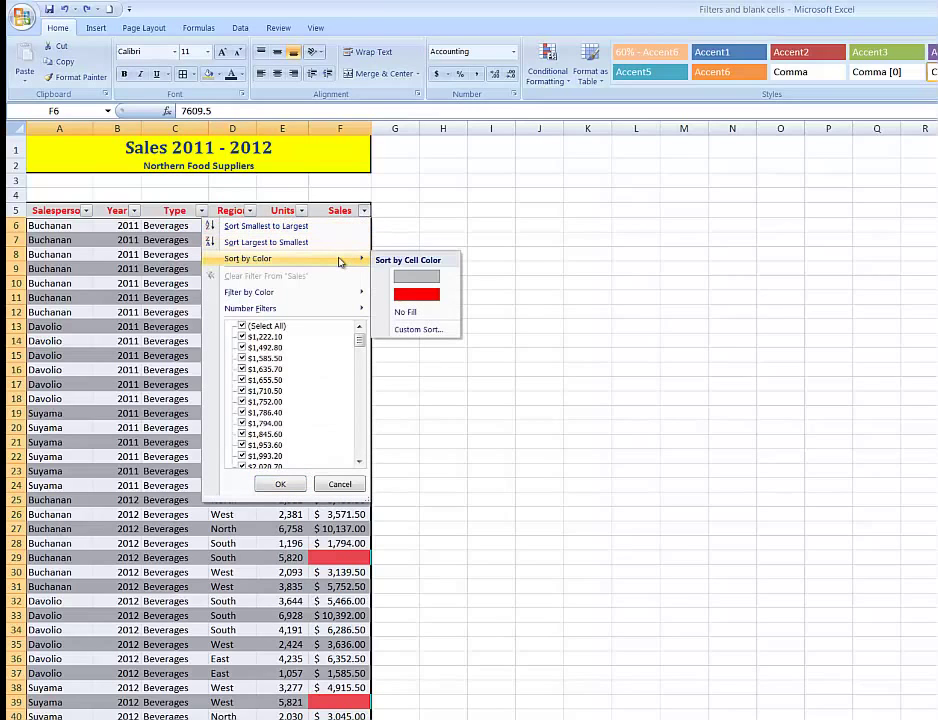
{"action": "left_click", "coordinate": [415, 295]}
{"action": "left_click", "coordinate": [415, 292]}
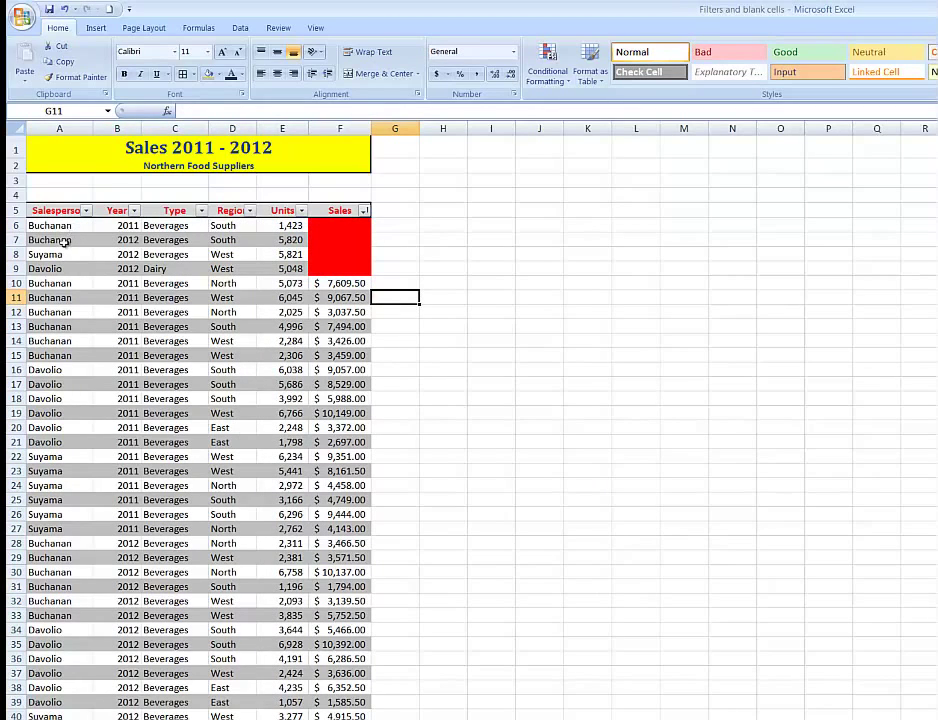
Step: Enter 3500 as the Sales value in F7, clearing its red highlight
{"action": "left_click_drag", "start_coordinate": [366, 240], "coordinate": [491, 214]}
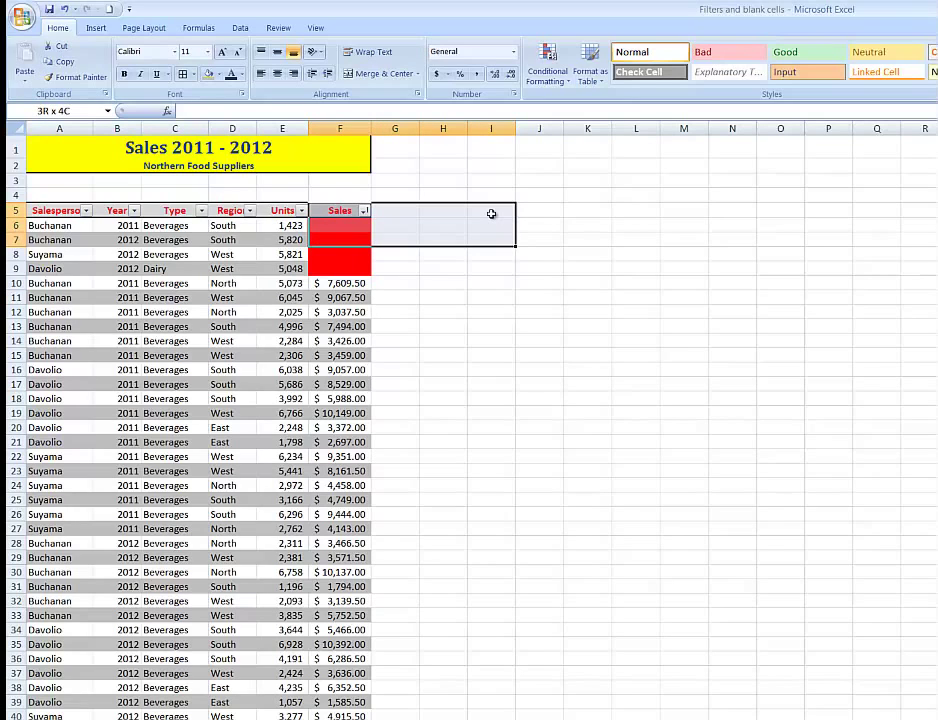
{"action": "left_click_drag", "start_coordinate": [491, 214], "coordinate": [347, 240]}
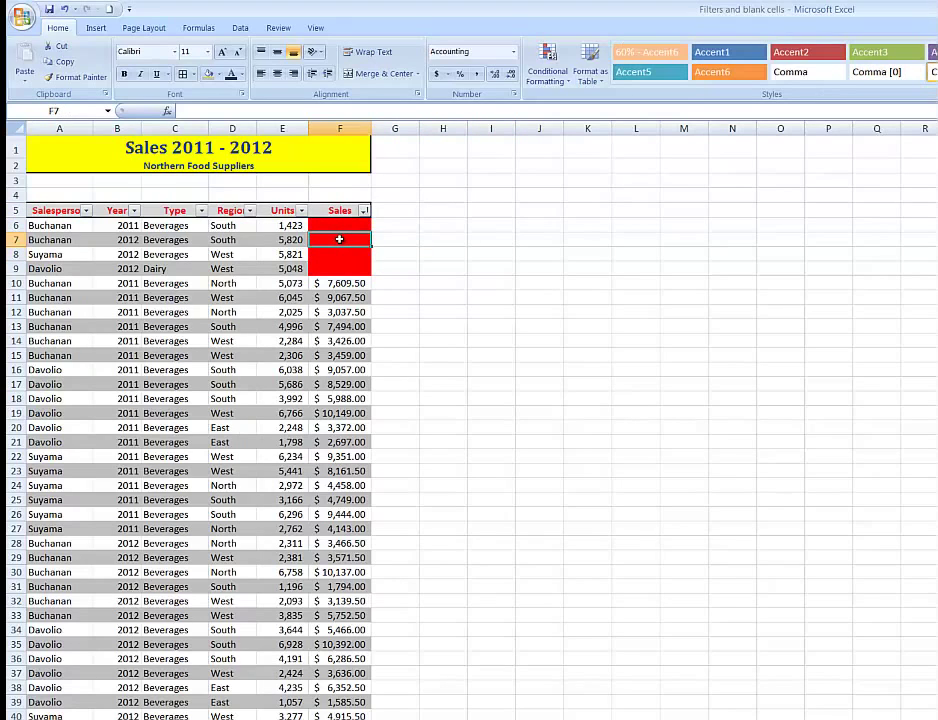
{"action": "type", "text": "3500"}
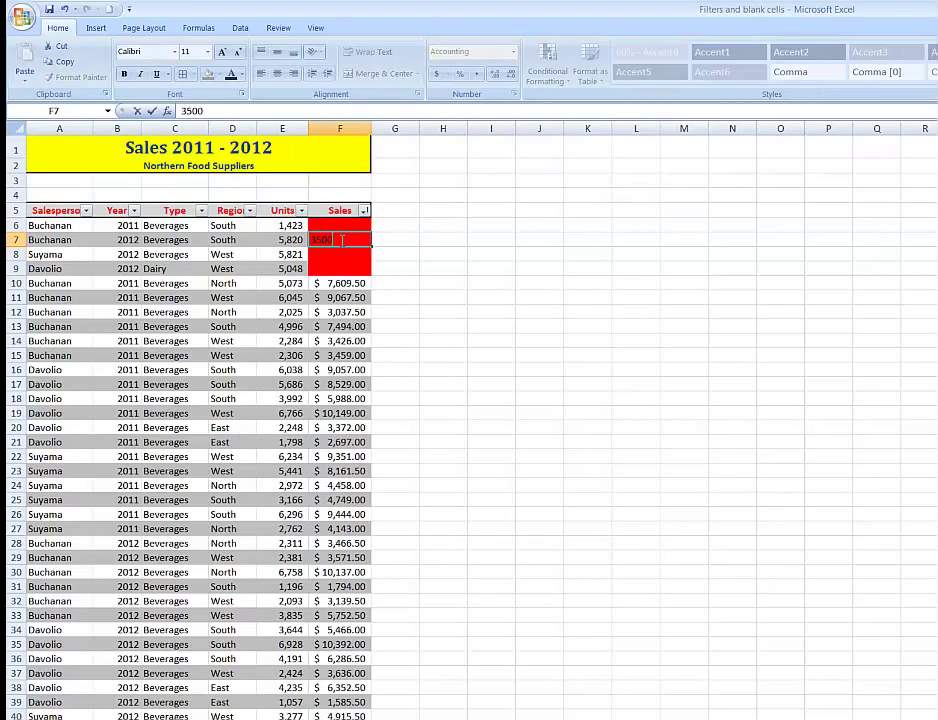
{"action": "key", "text": "Return"}
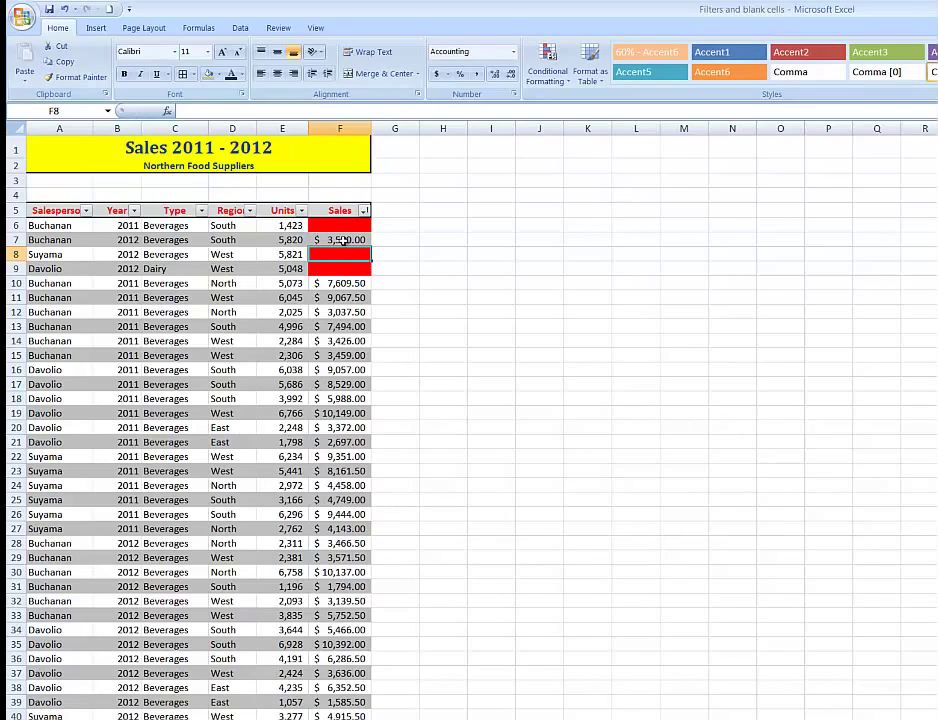
{"action": "left_click", "coordinate": [341, 284]}
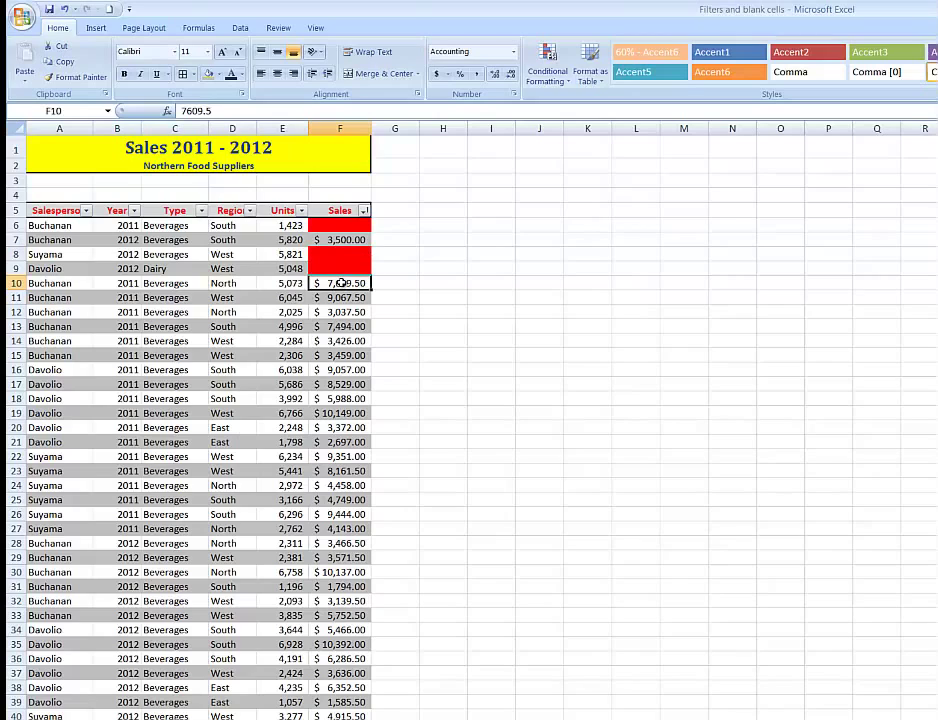